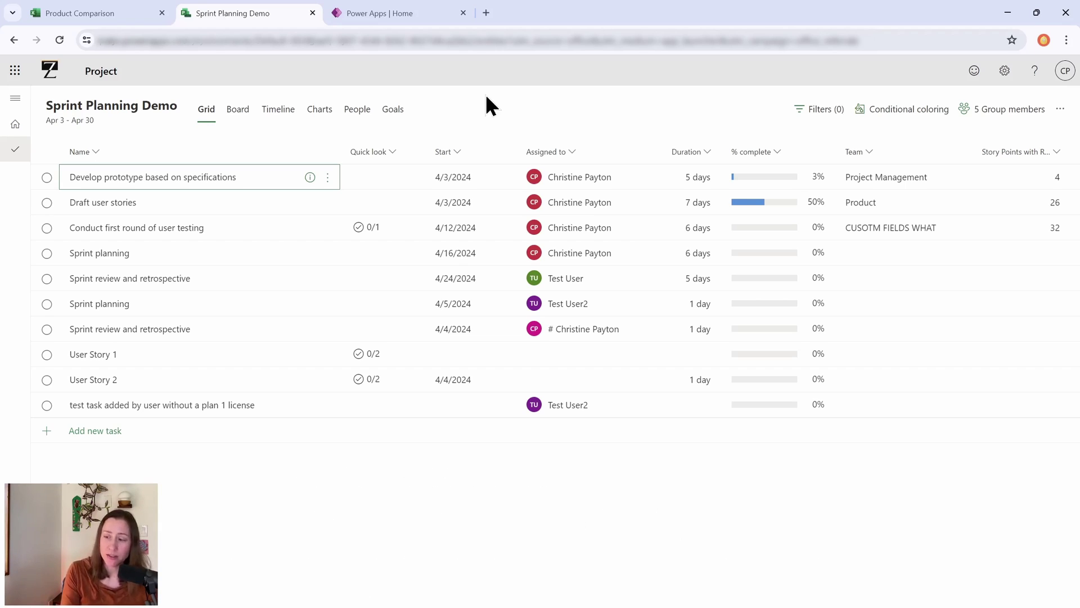
Open the prototype task's details, scroll through them, and close the pane.
{"action": "left_click", "coordinate": [327, 179]}
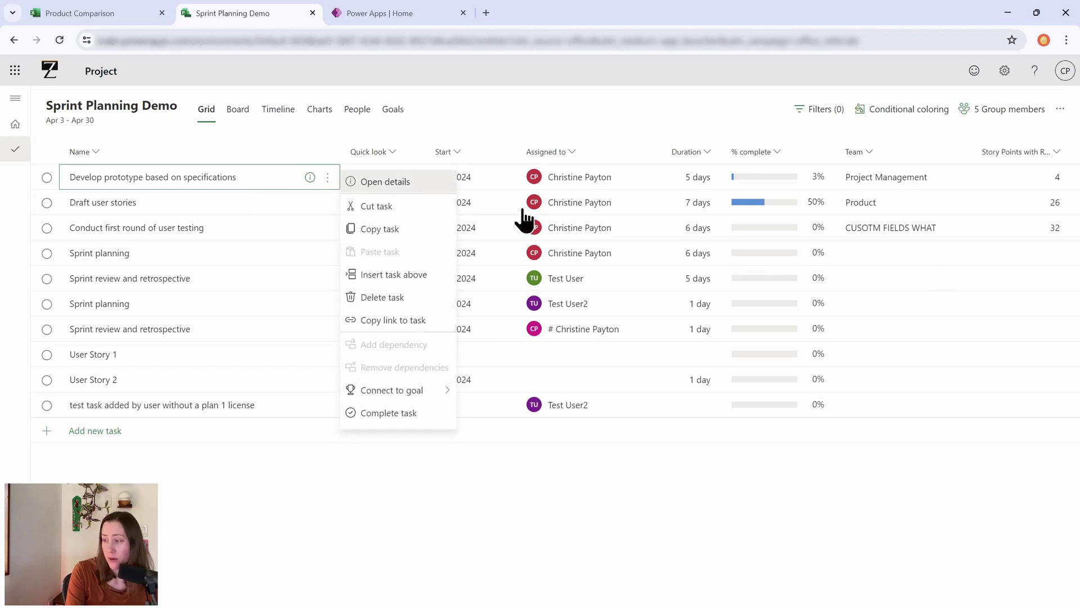
{"action": "key", "text": "Return"}
{"action": "scroll", "coordinate": [844, 236], "scroll_direction": "down", "scroll_amount": 2}
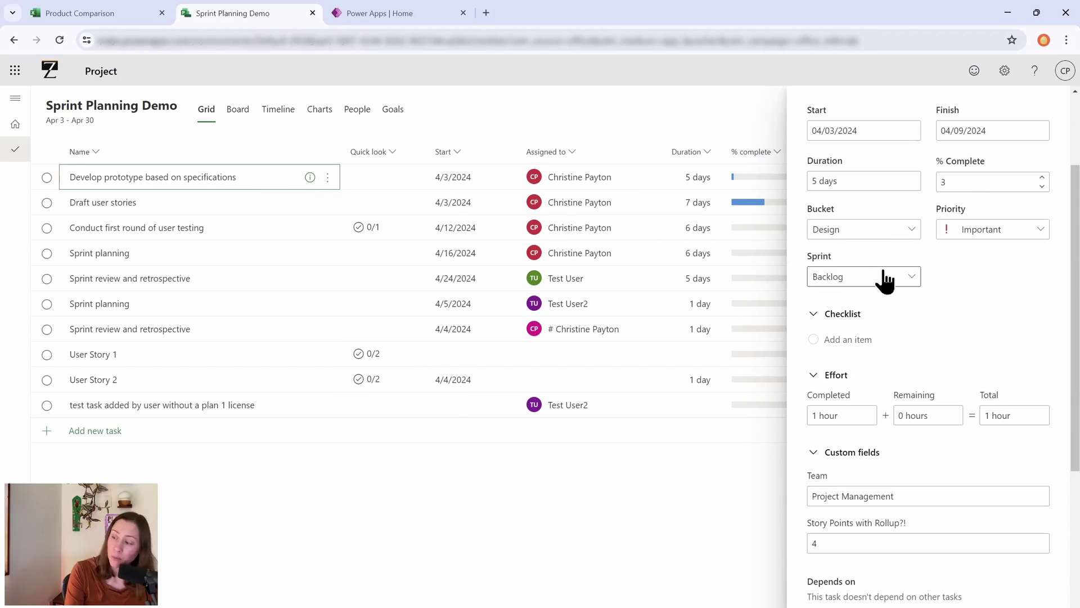
{"action": "scroll", "coordinate": [939, 352], "scroll_direction": "down", "scroll_amount": 2}
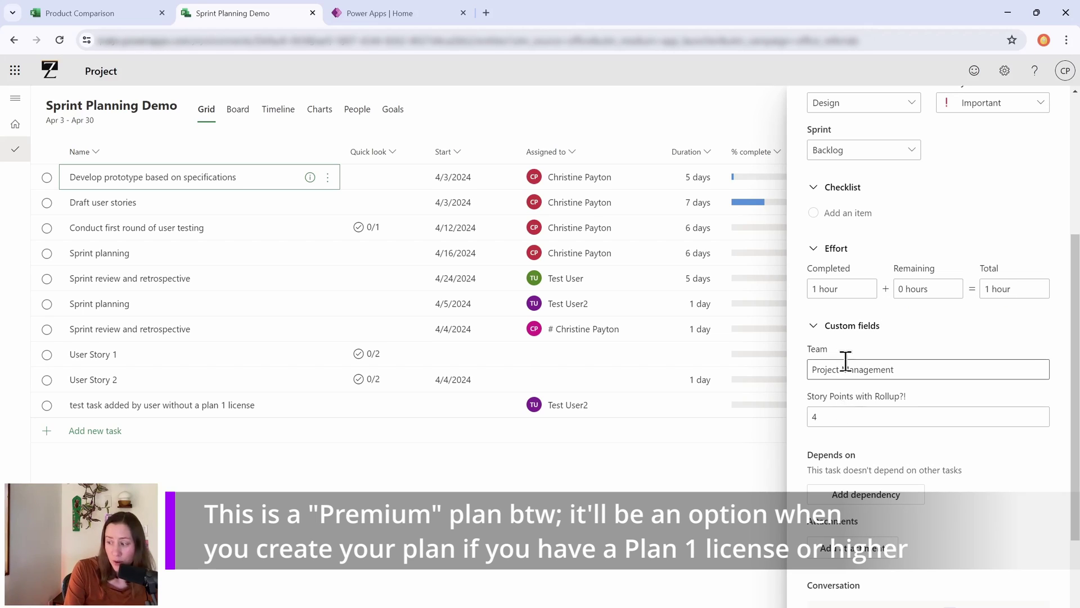
{"action": "scroll", "coordinate": [863, 410], "scroll_direction": "down", "scroll_amount": 1}
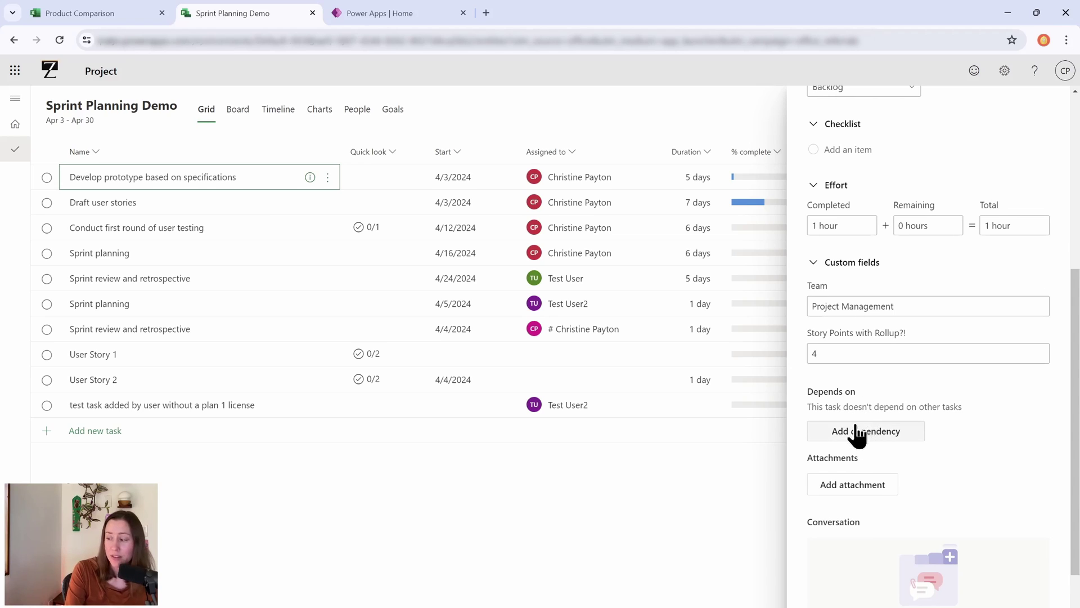
{"action": "scroll", "coordinate": [1005, 194], "scroll_direction": "up", "scroll_amount": 5}
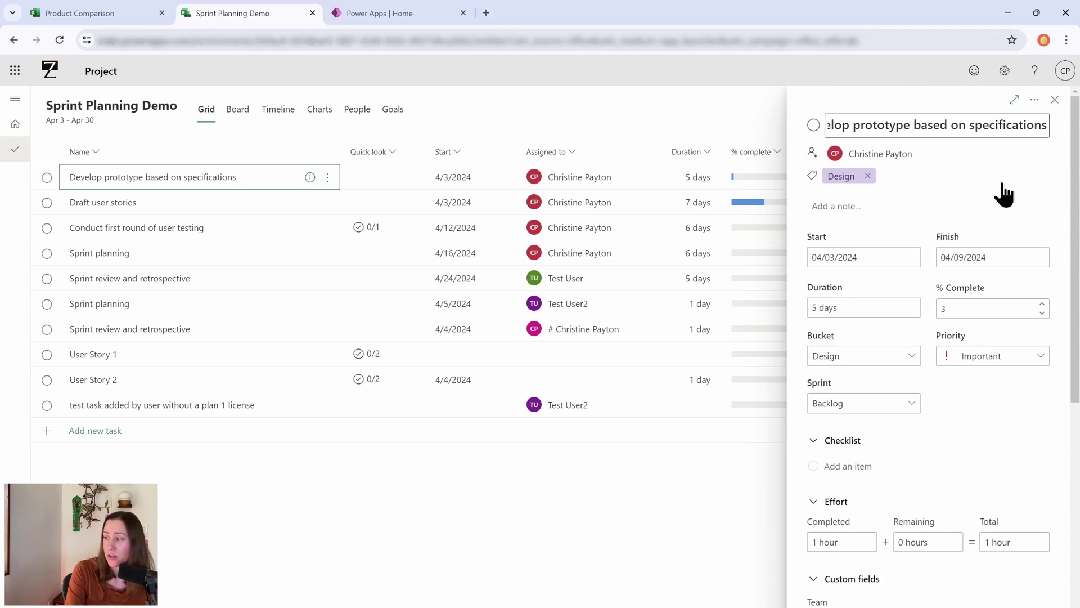
{"action": "left_click", "coordinate": [1055, 100]}
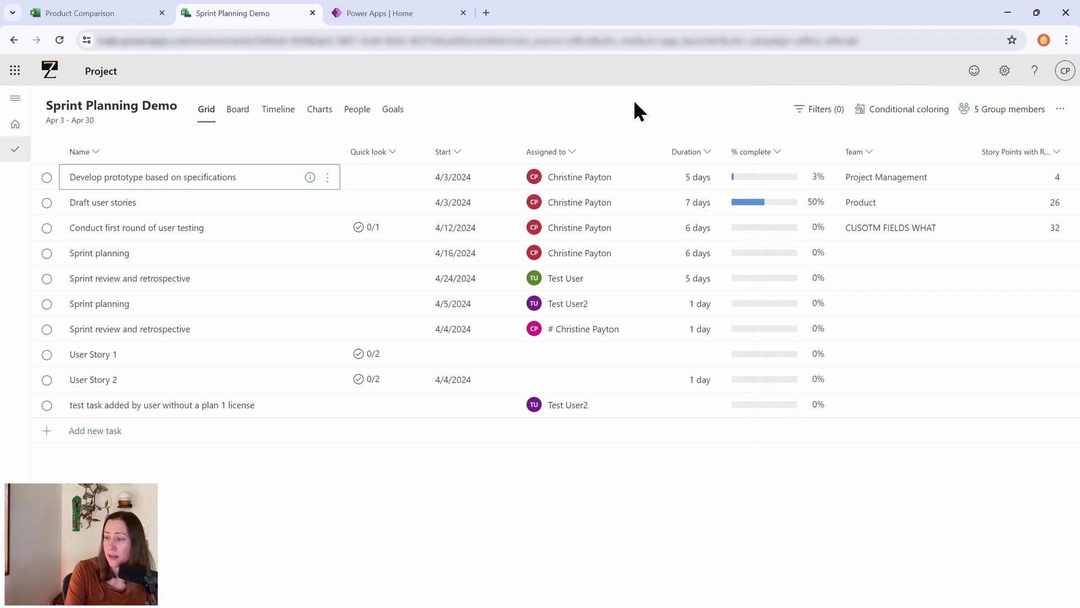
Show the plan as a timeline zoomed out to February through July, briefly checking the filters.
{"action": "left_click", "coordinate": [262, 116]}
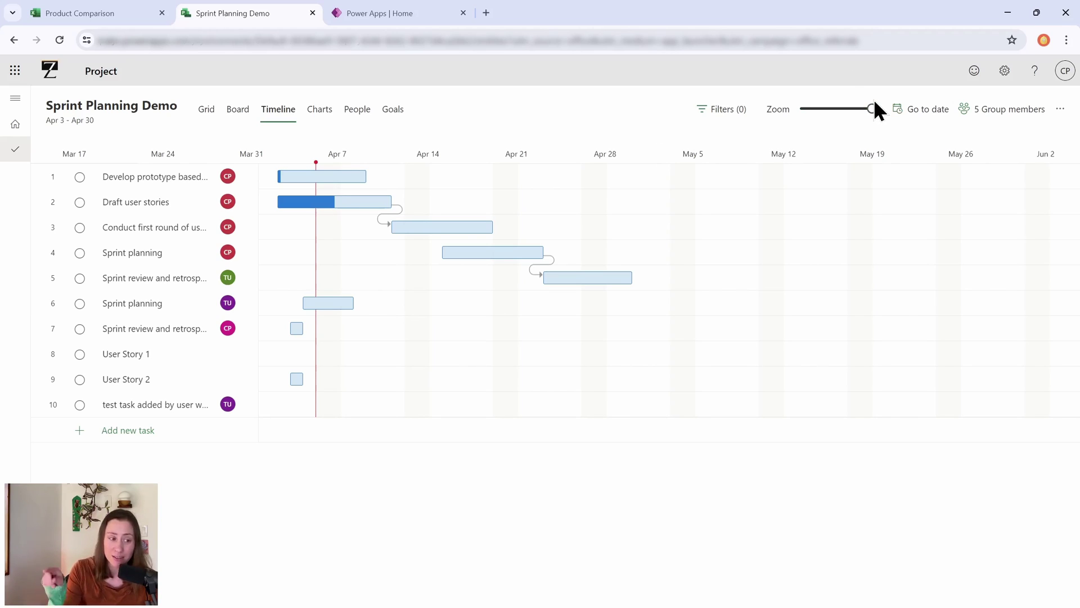
{"action": "mouse_move", "coordinate": [874, 102]}
{"action": "left_mouse_down"}
{"action": "mouse_move", "coordinate": [827, 108]}
{"action": "mouse_move", "coordinate": [864, 111]}
{"action": "left_mouse_up"}
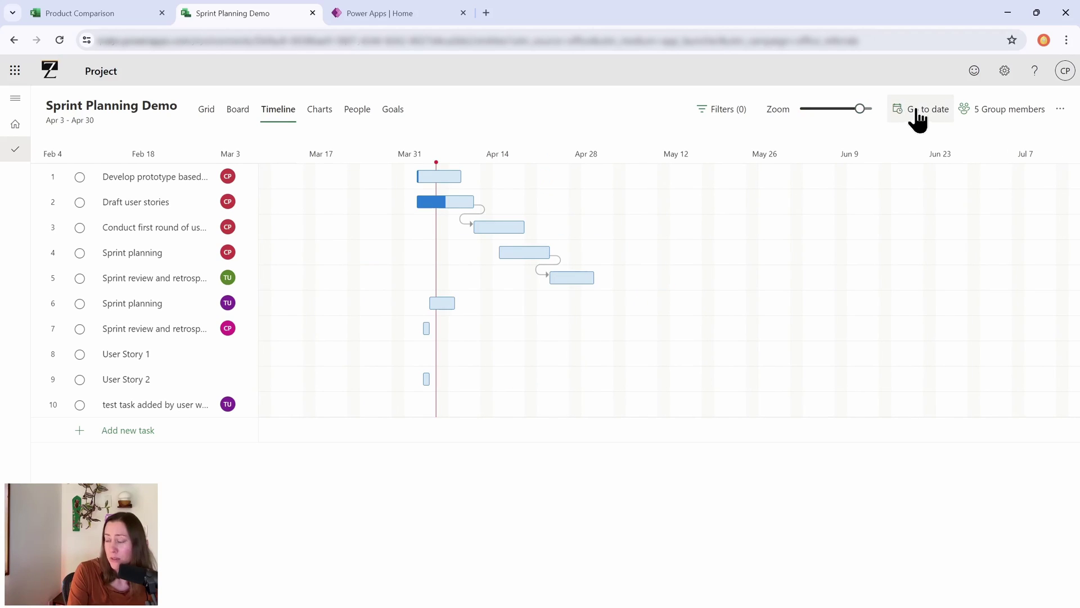
{"action": "left_click", "coordinate": [729, 118]}
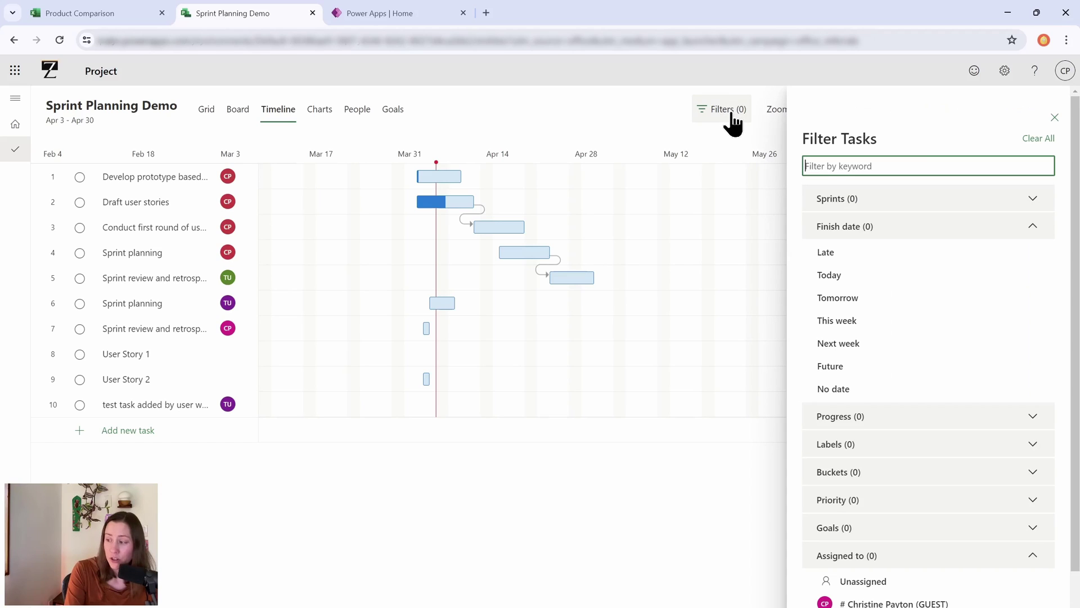
{"action": "left_click", "coordinate": [233, 132]}
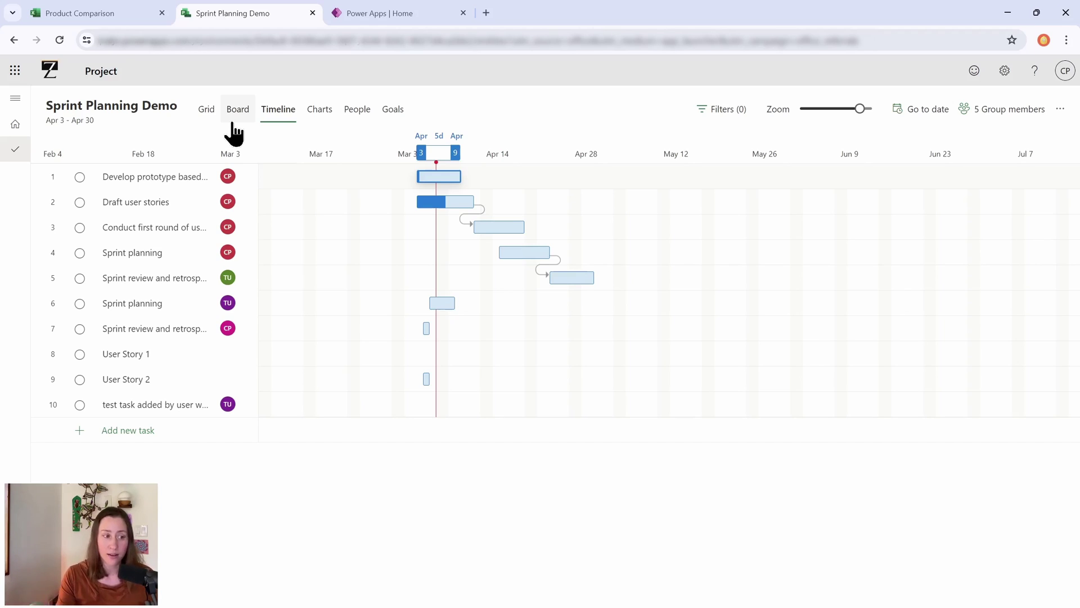
Switch to the board view, then review the status, bucket and effort charts.
{"action": "left_click", "coordinate": [238, 125]}
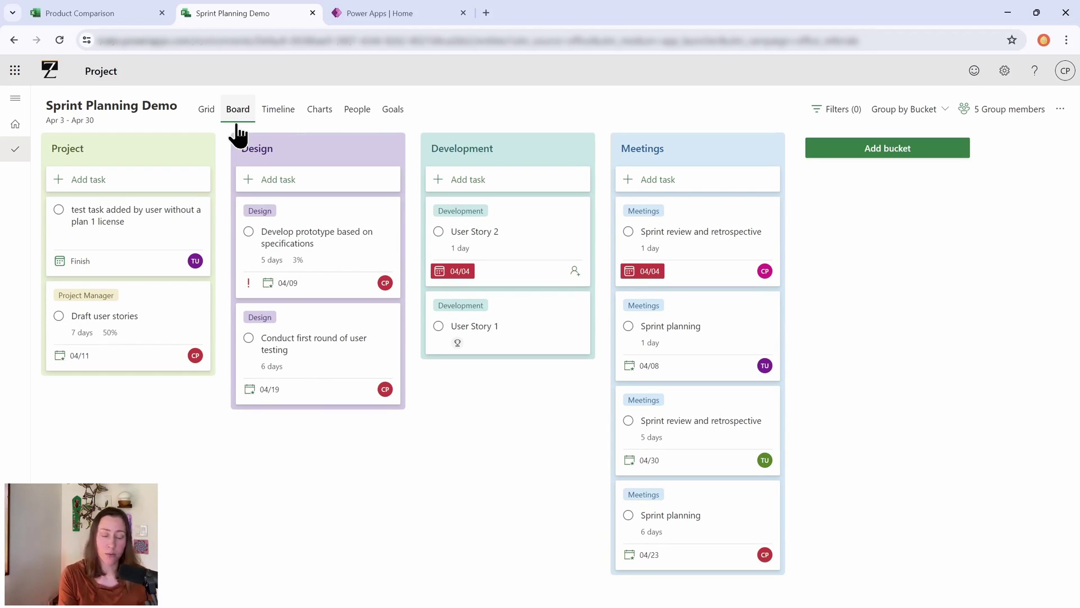
{"action": "left_click", "coordinate": [317, 115]}
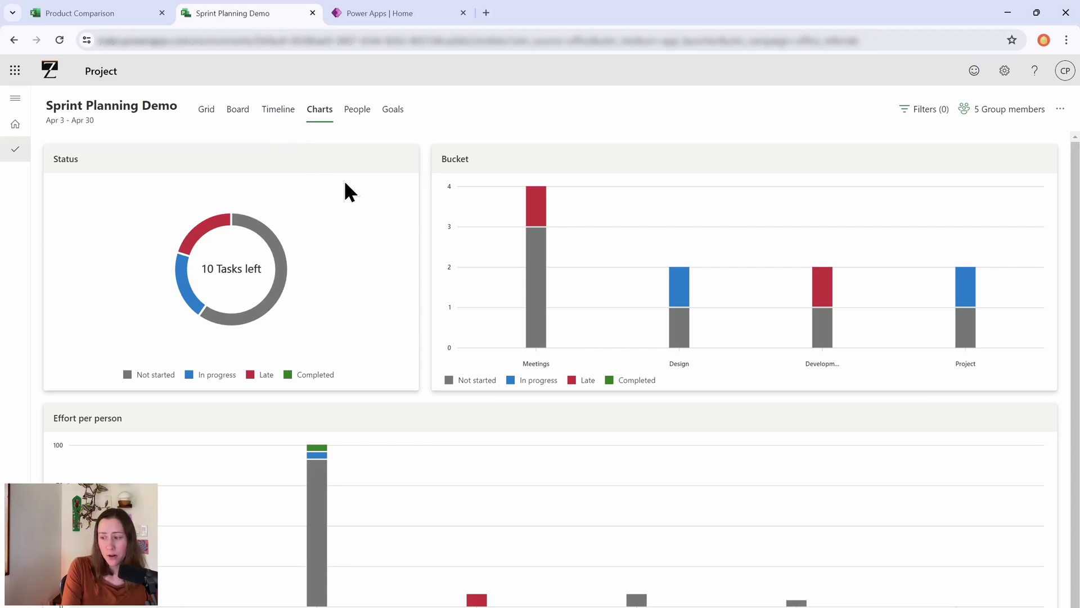
{"action": "scroll", "coordinate": [353, 182], "scroll_direction": "down", "scroll_amount": 1}
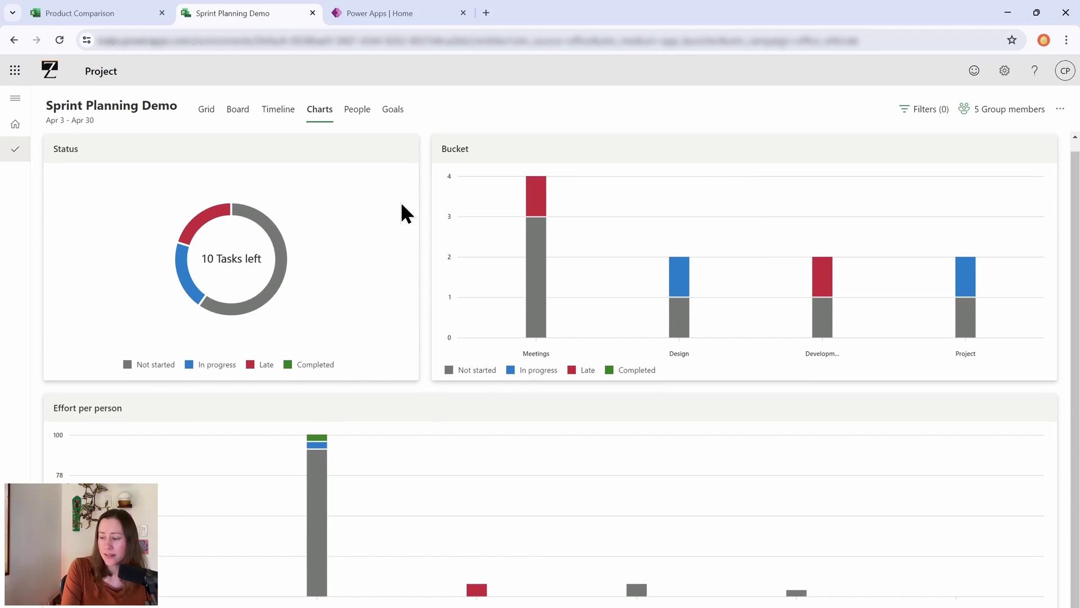
{"action": "scroll", "coordinate": [608, 162], "scroll_direction": "up", "scroll_amount": 1}
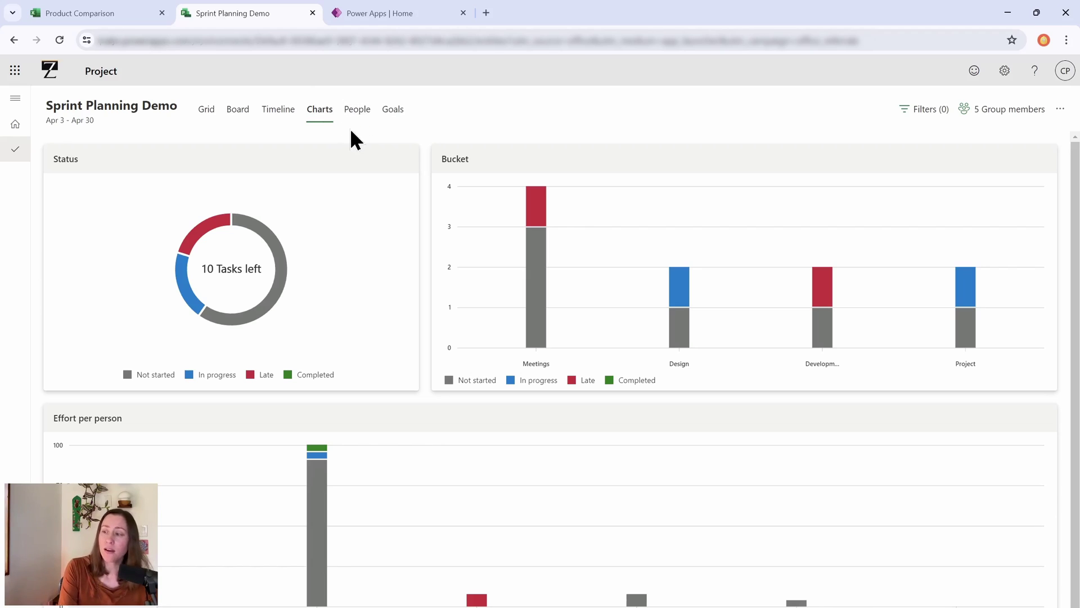
Group the tasks by assigned person, then view the plan's test goal.
{"action": "left_click", "coordinate": [366, 123]}
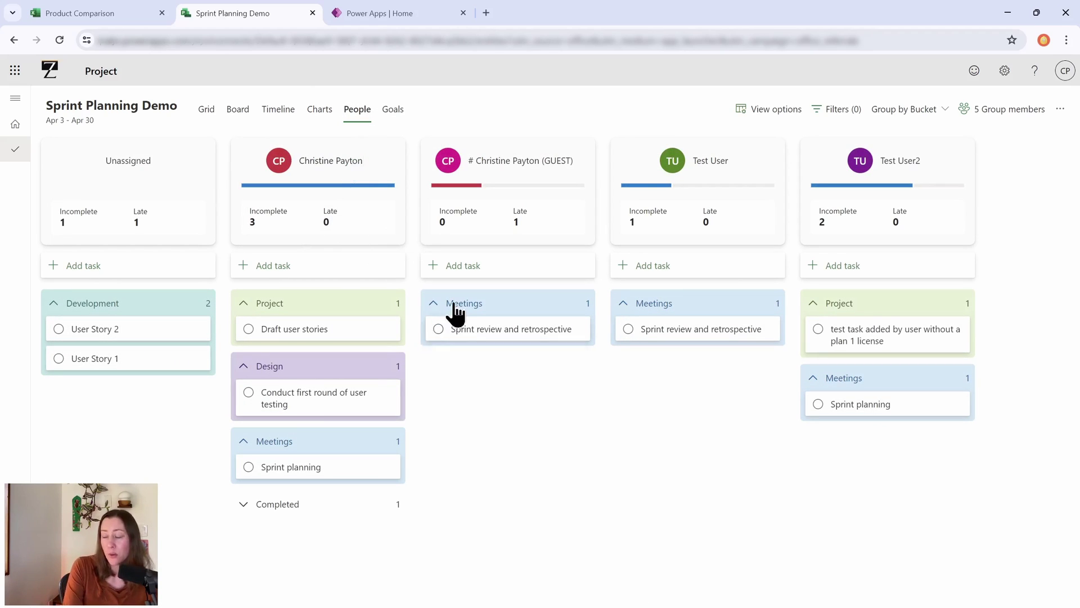
{"action": "left_click", "coordinate": [401, 114]}
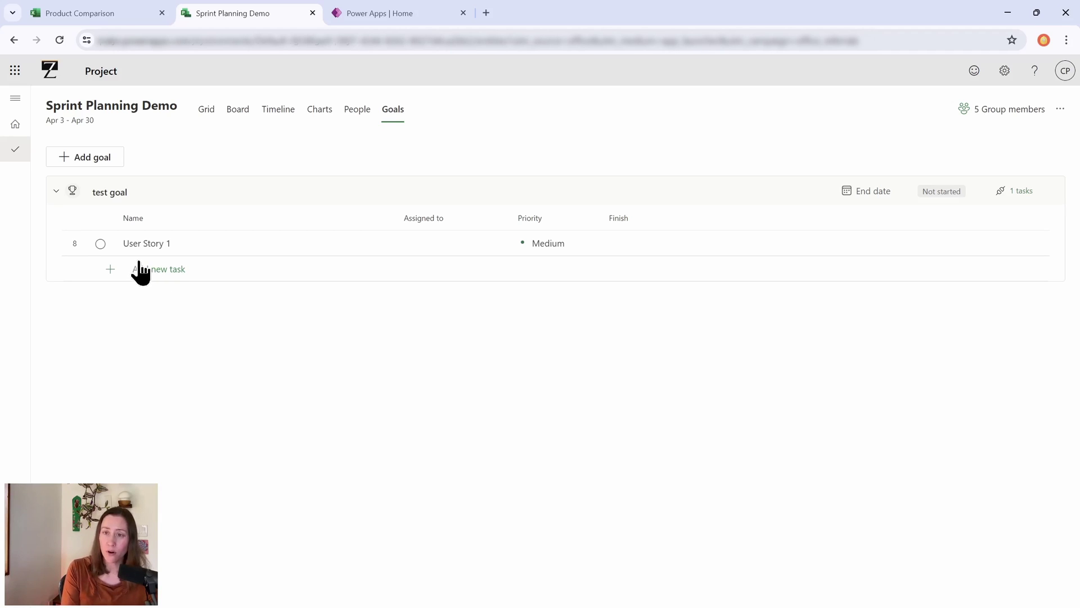
Open the Sprint Planning Demo project details to review manager, dates and effort, then close them.
{"action": "left_click", "coordinate": [131, 117]}
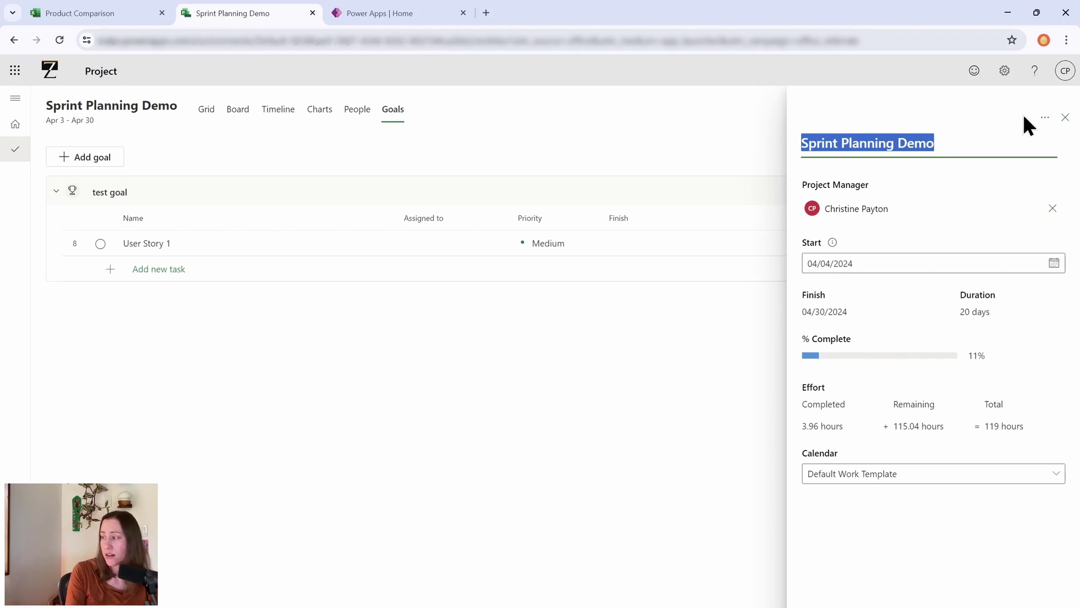
{"action": "left_click", "coordinate": [1065, 117]}
{"action": "left_click", "coordinate": [206, 109]}
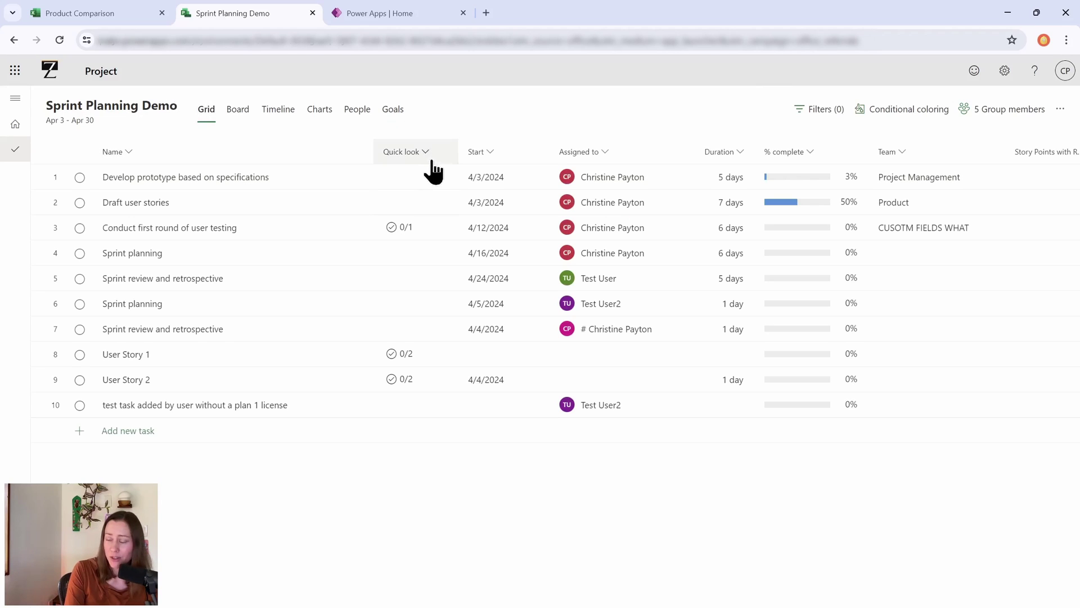
{"action": "scroll", "coordinate": [1003, 532], "scroll_direction": "right", "scroll_amount": 3}
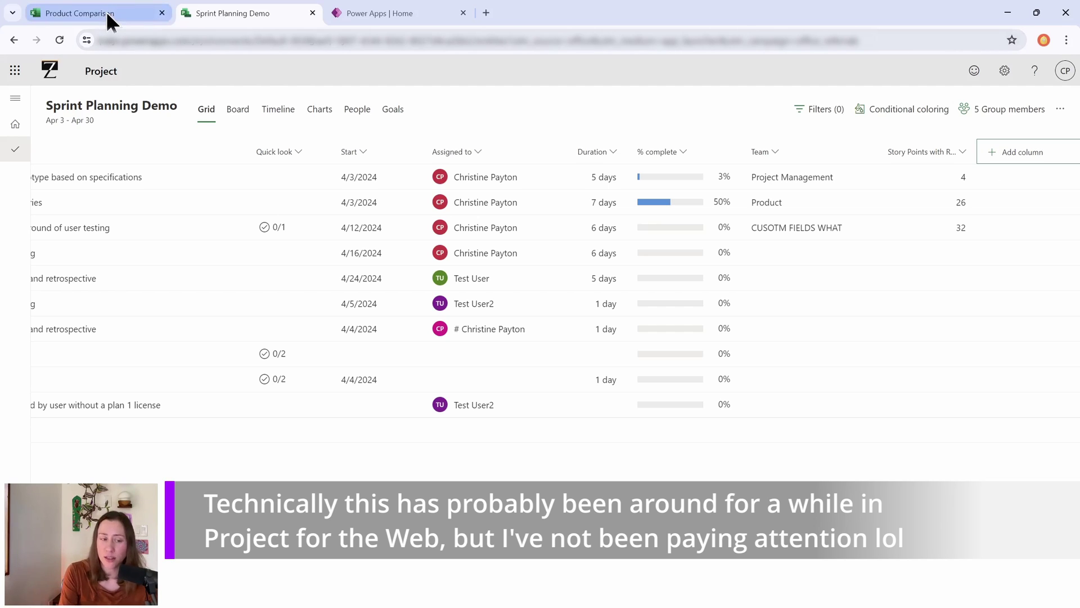
Switch to the Product Comparison workbook and inspect cells B6, C2 and the Plan 1 license cell.
{"action": "left_click", "coordinate": [107, 14]}
{"action": "left_click", "coordinate": [253, 325]}
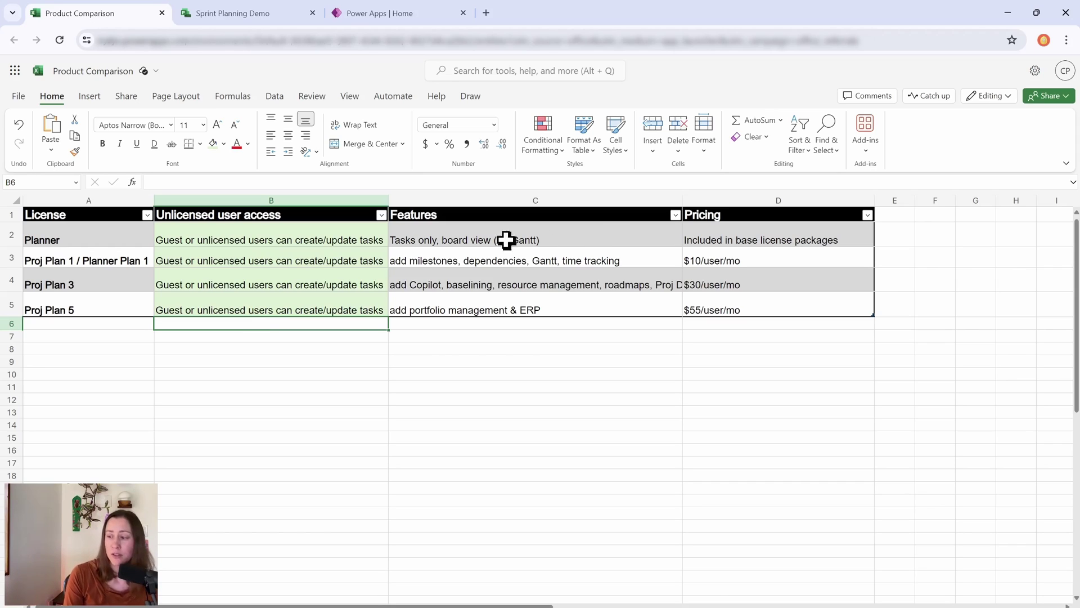
{"action": "left_click", "coordinate": [583, 232]}
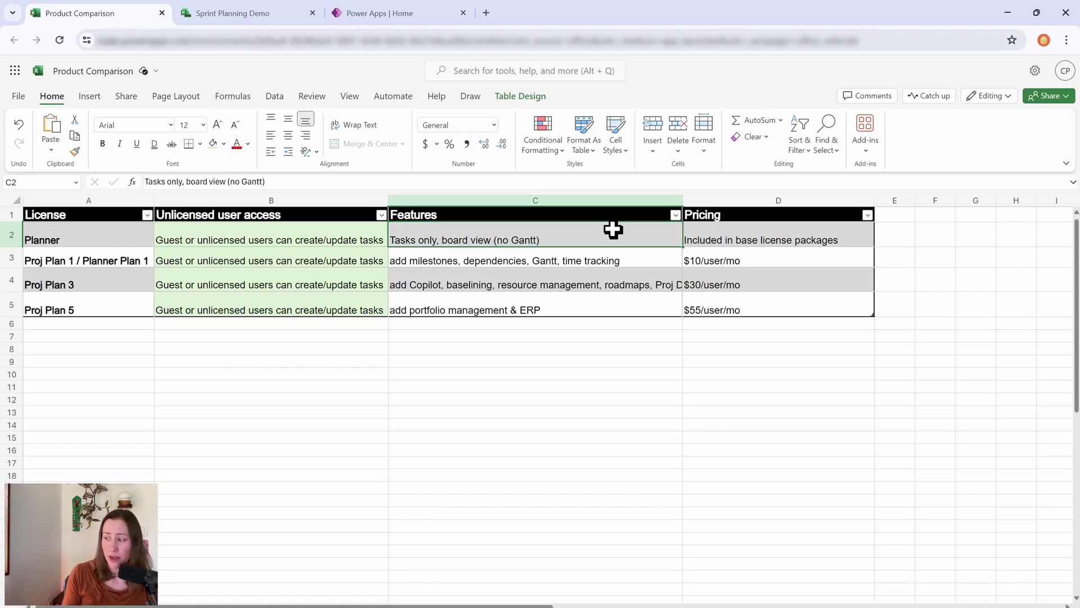
{"action": "left_click", "coordinate": [79, 257]}
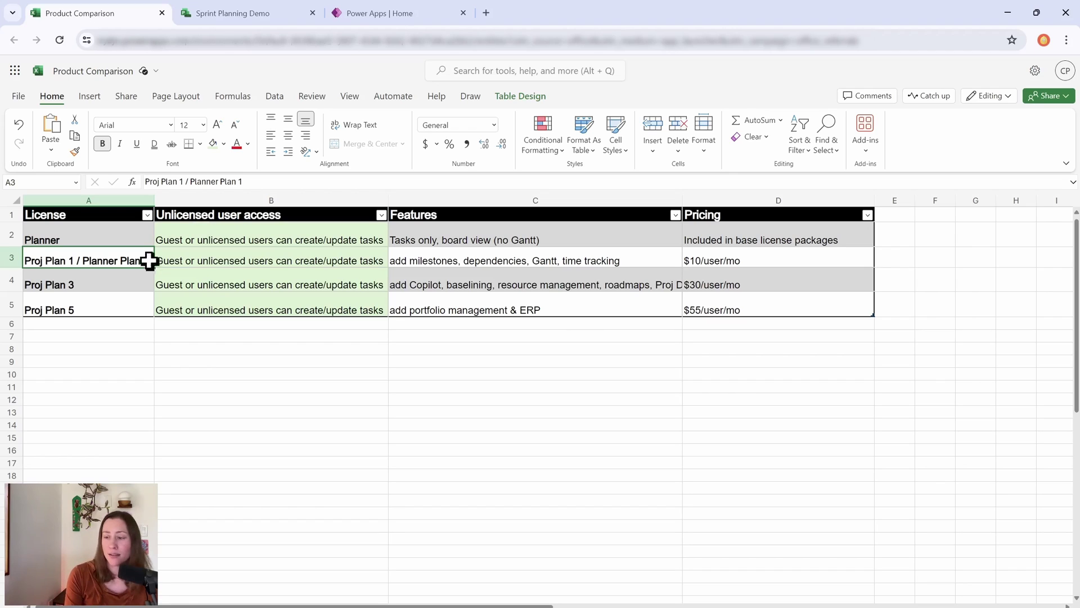
Inspect the Proj Plan 3 and Plan 5 license cells, then return to the Sprint Planning Demo plan.
{"action": "left_click", "coordinate": [115, 287]}
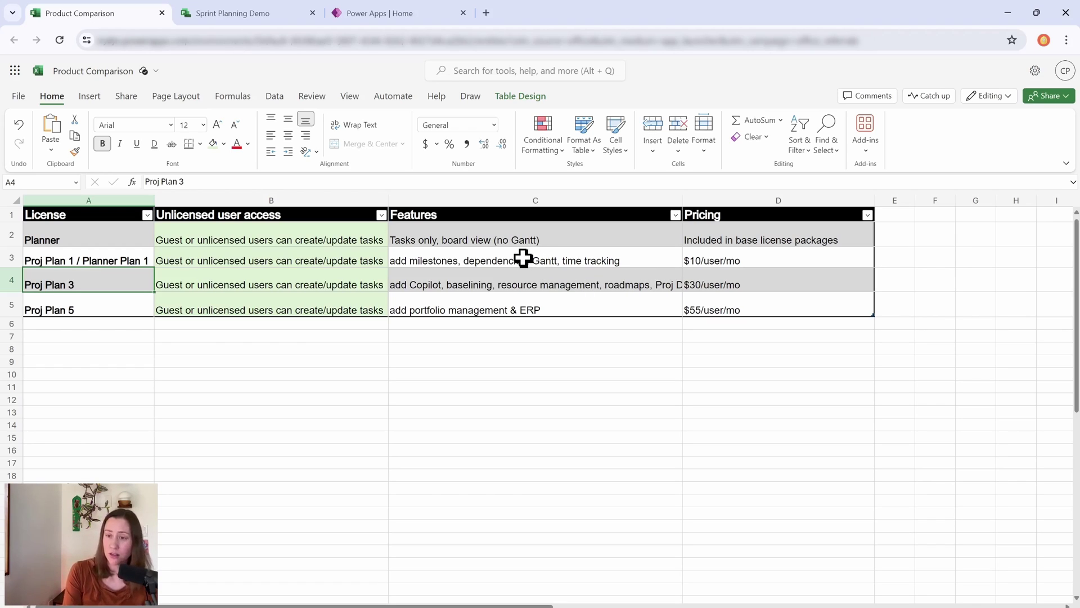
{"action": "left_click", "coordinate": [109, 310]}
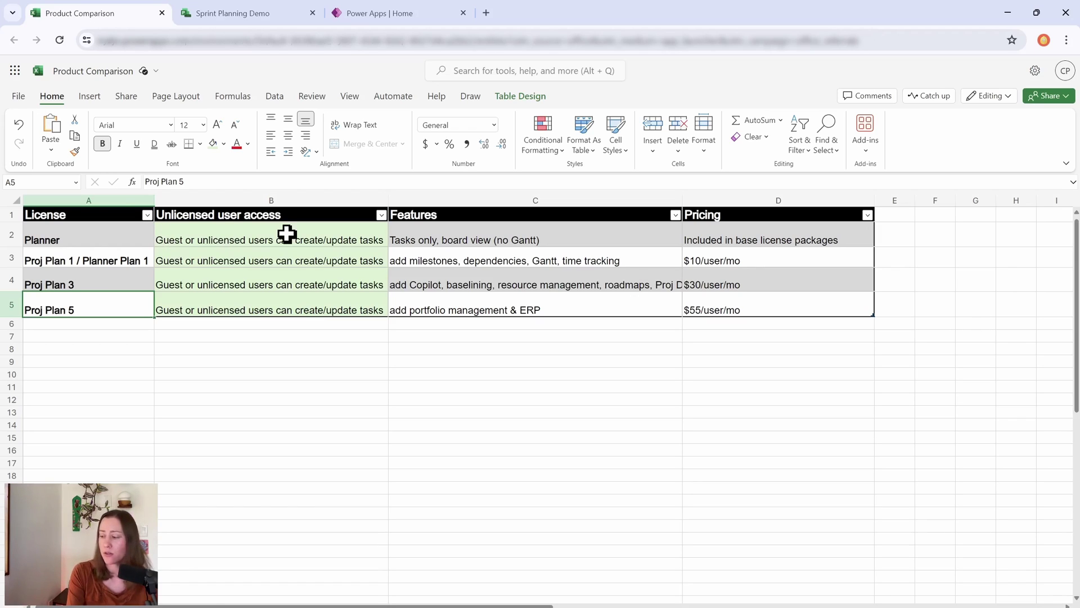
{"action": "mouse_move", "coordinate": [803, 607]}
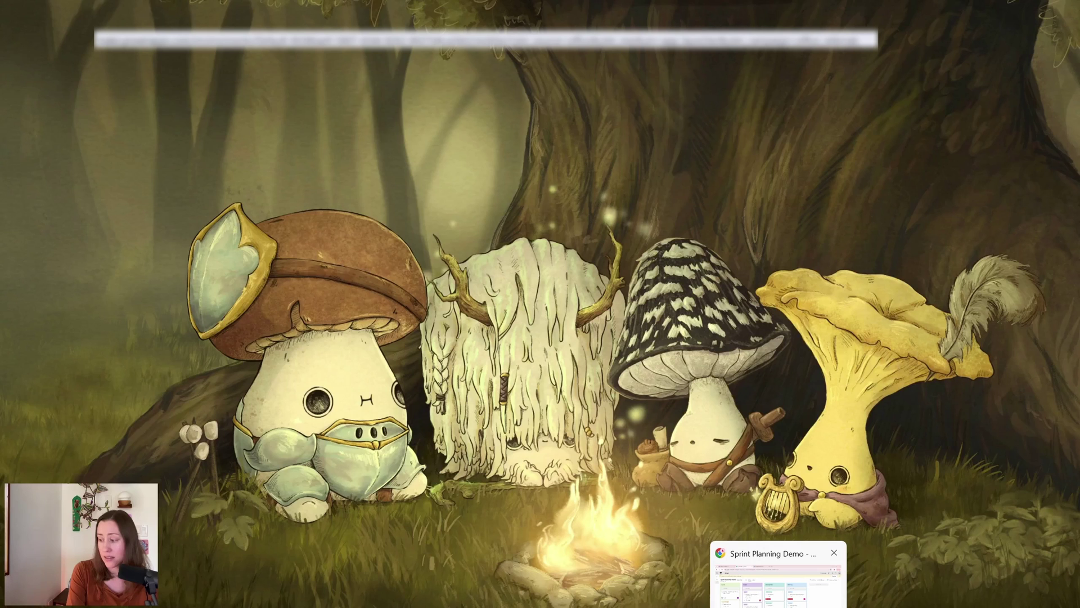
{"action": "left_click", "coordinate": [779, 586]}
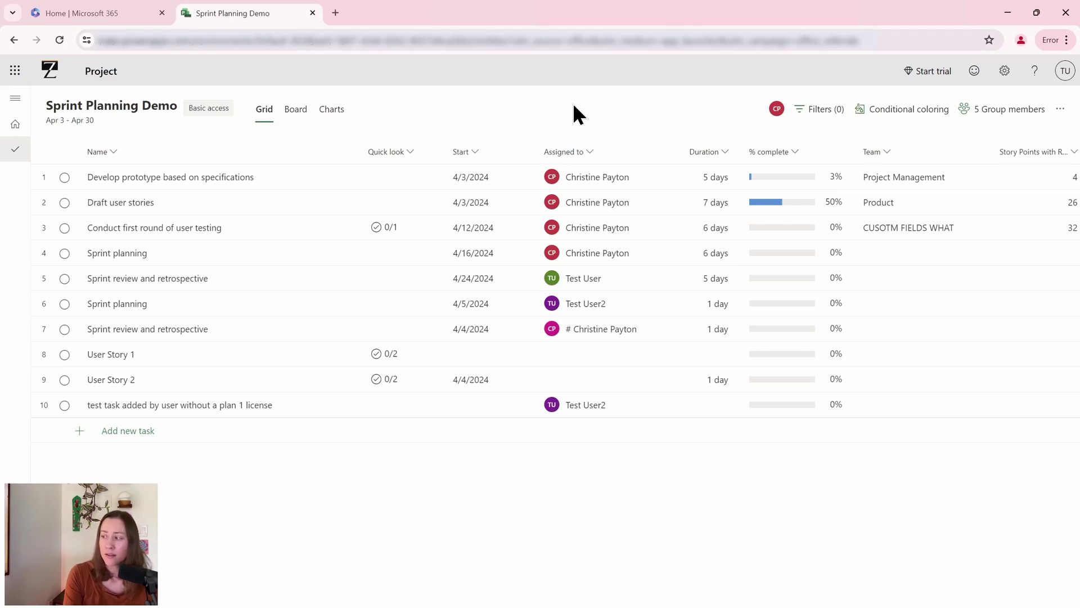
Check the group members, then mark the 4/16 and 4/5 Sprint planning tasks complete.
{"action": "left_click", "coordinate": [1041, 122]}
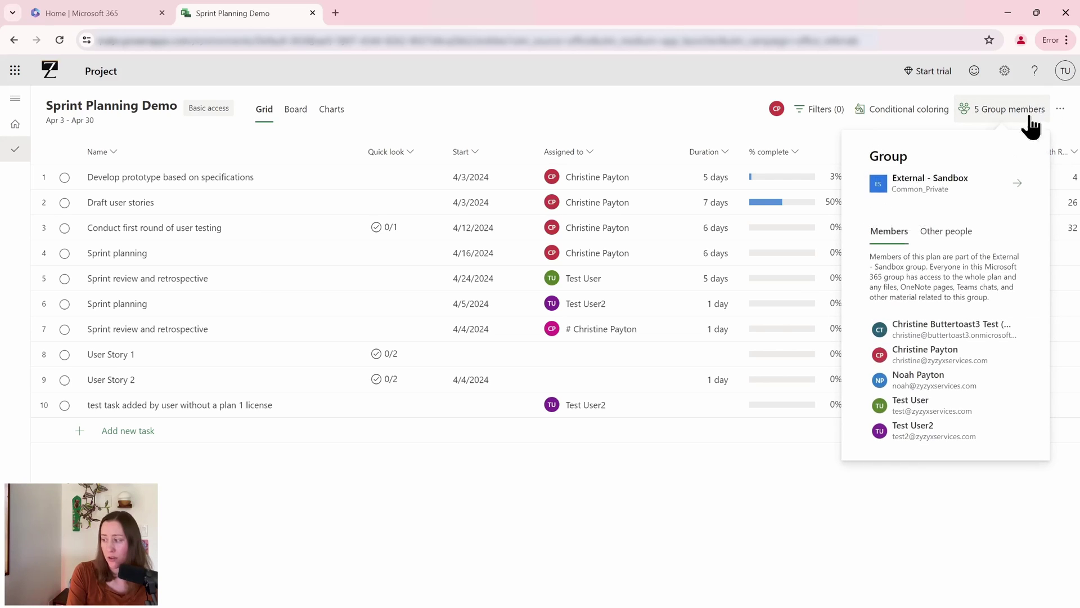
{"action": "left_click", "coordinate": [682, 516]}
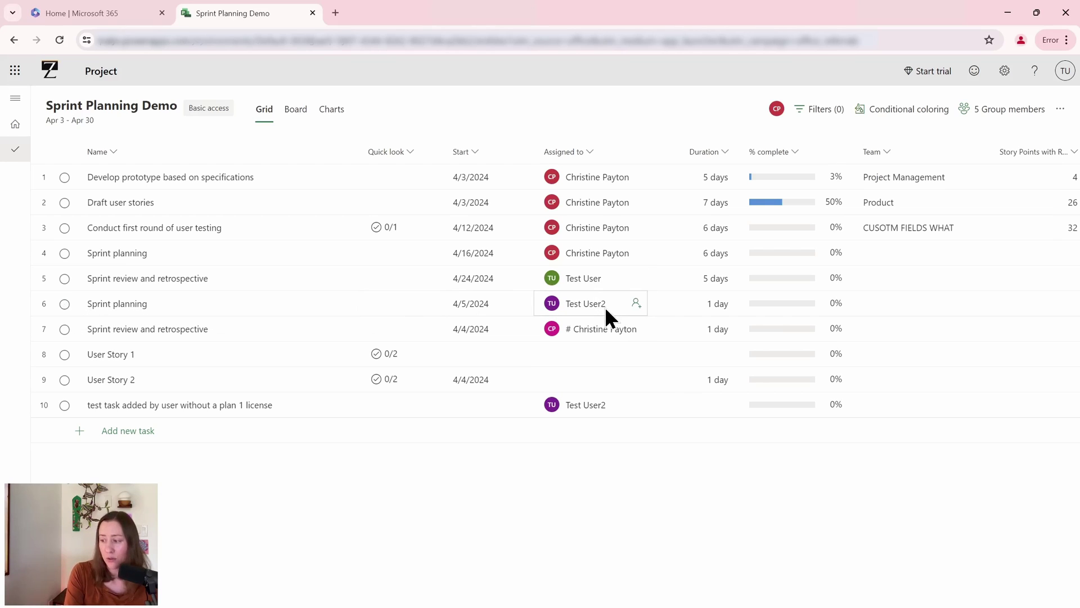
{"action": "left_click", "coordinate": [65, 253]}
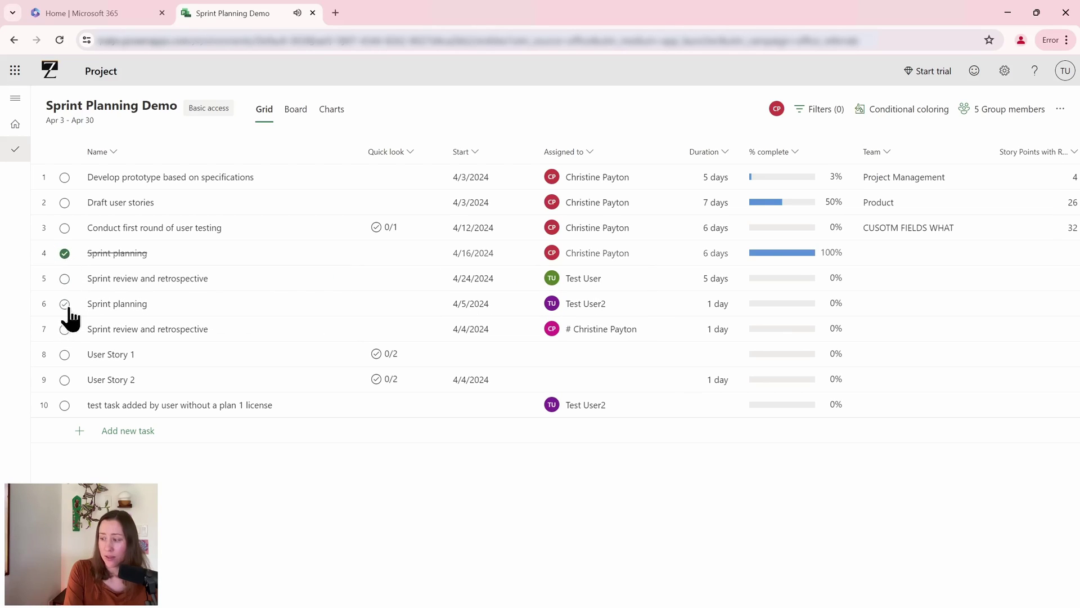
{"action": "left_click", "coordinate": [65, 304]}
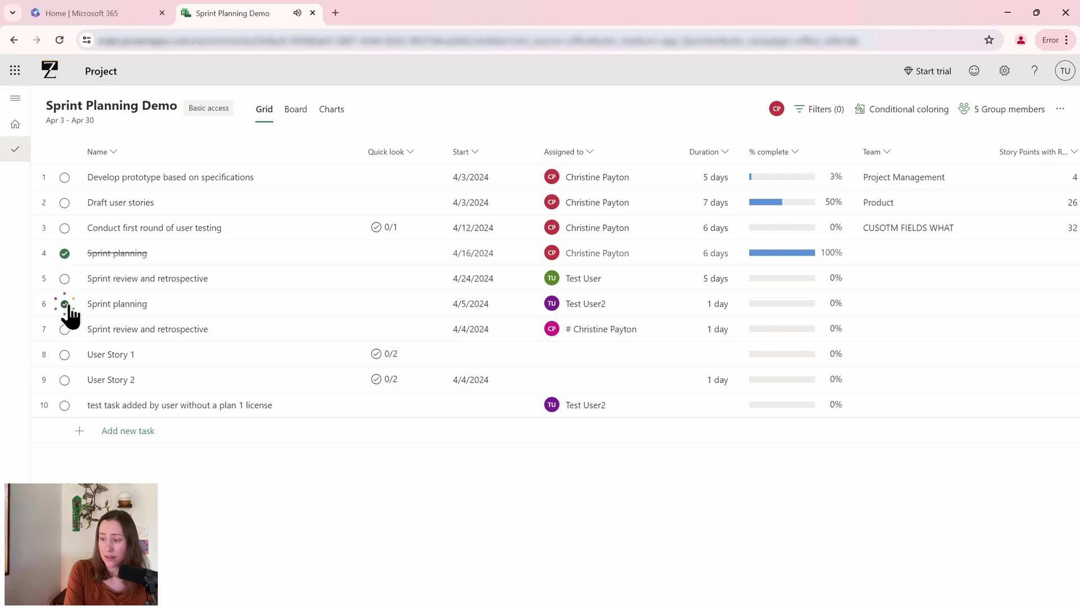
Add a task named 'example task' and show the plan as a board.
{"action": "left_click", "coordinate": [120, 432]}
{"action": "type", "text": "example task"}
{"action": "key", "text": "Return"}
{"action": "left_click", "coordinate": [225, 528]}
Cycle through the charts, board and grid views, ending on the eleven-task grid.
{"action": "left_click", "coordinate": [295, 109]}
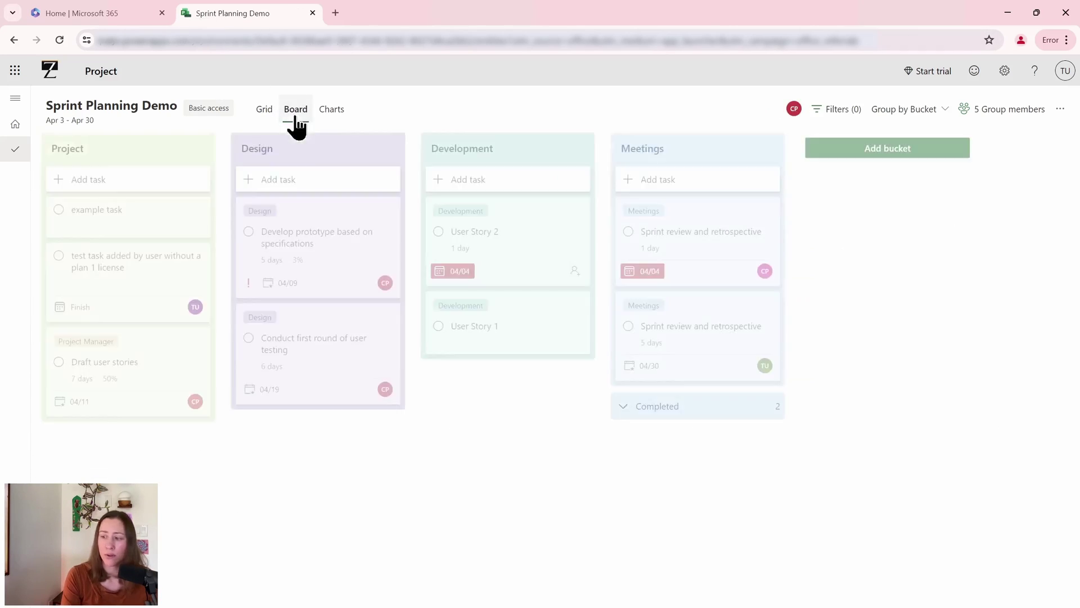
{"action": "left_click", "coordinate": [339, 112]}
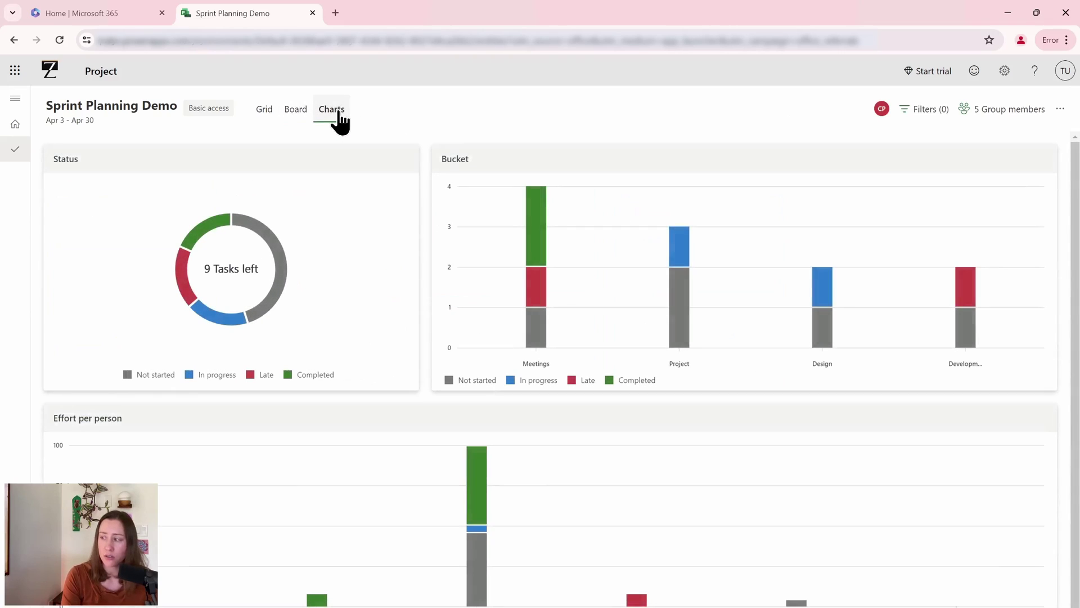
{"action": "left_click", "coordinate": [260, 112]}
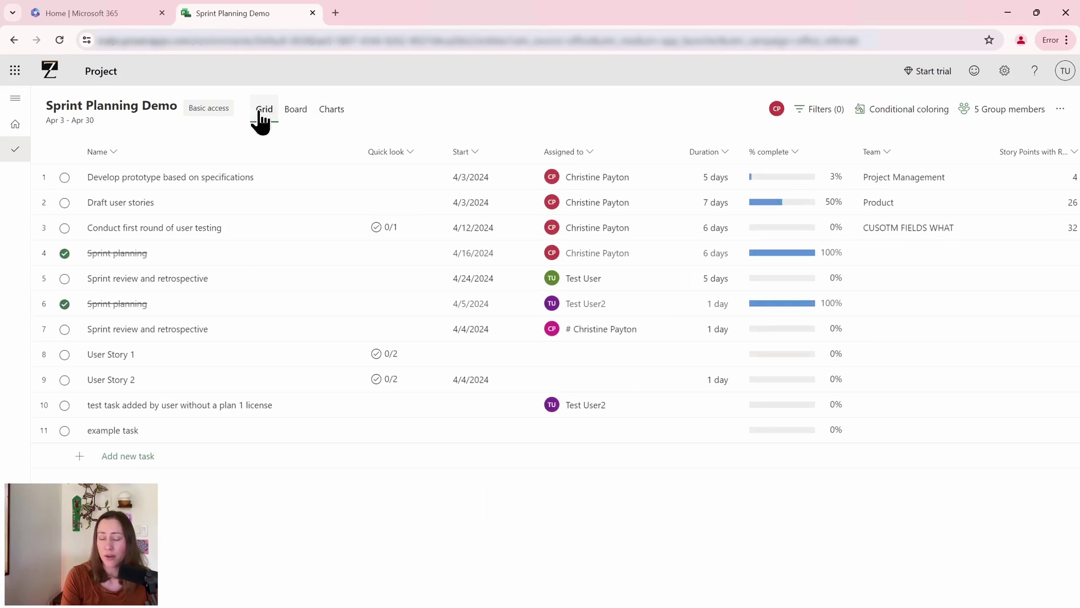
{"action": "left_click", "coordinate": [294, 115]}
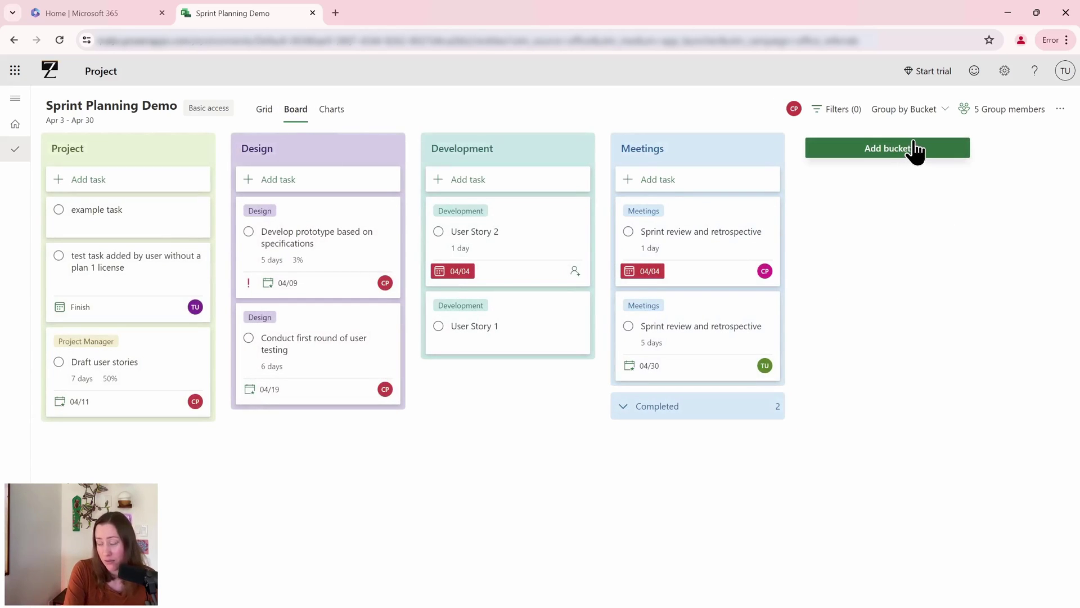
{"action": "left_click", "coordinate": [258, 110]}
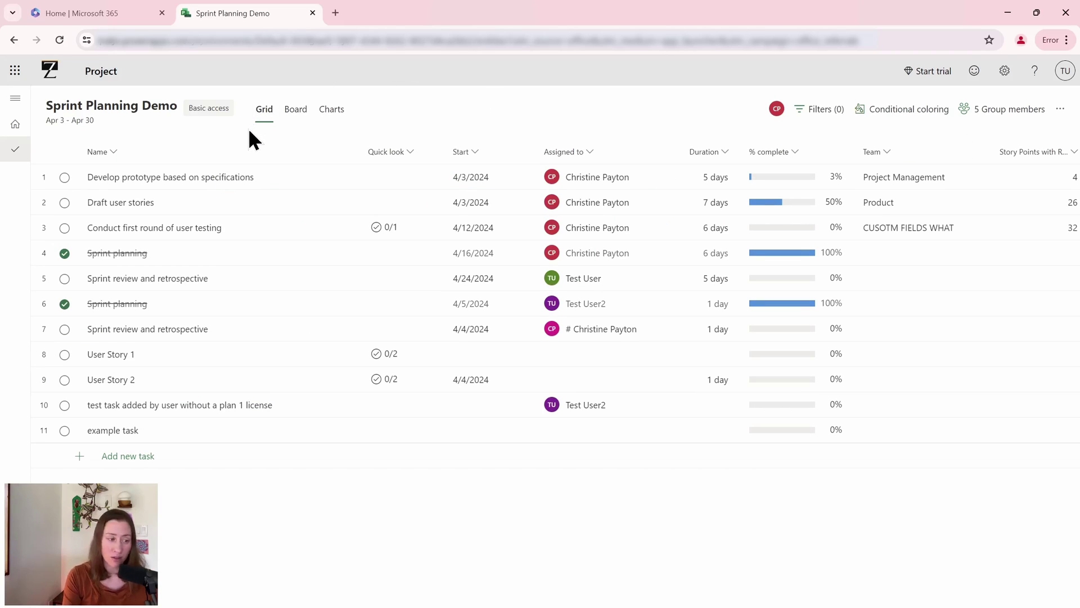
In the second user's window, mark the 4/4 Sprint review and retrospective task complete.
{"action": "left_click_drag", "start_coordinate": [0, 394], "coordinate": [83, 392]}
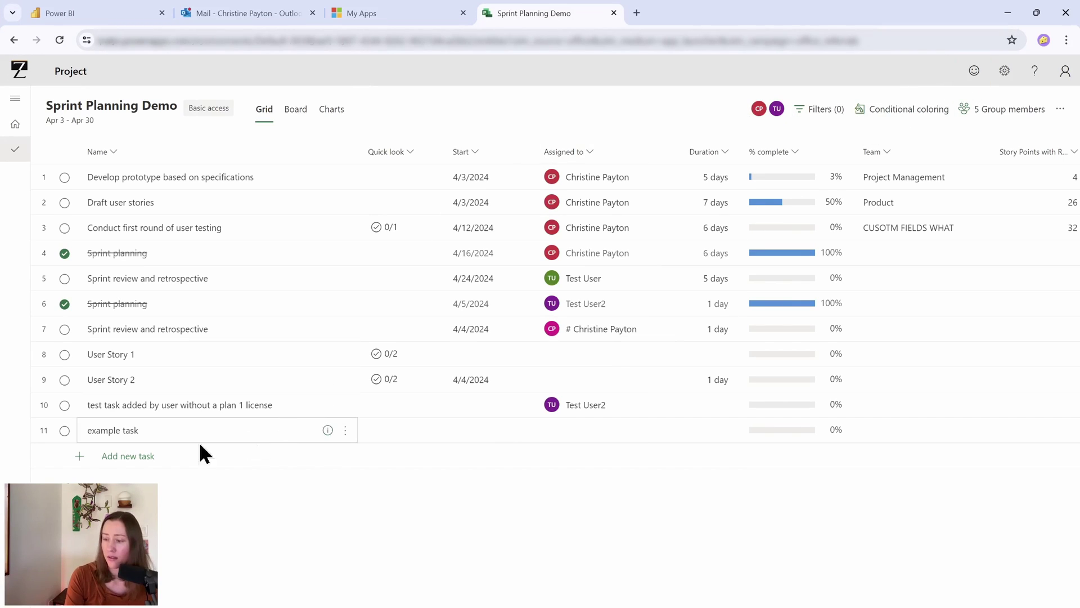
{"action": "left_click", "coordinate": [64, 329]}
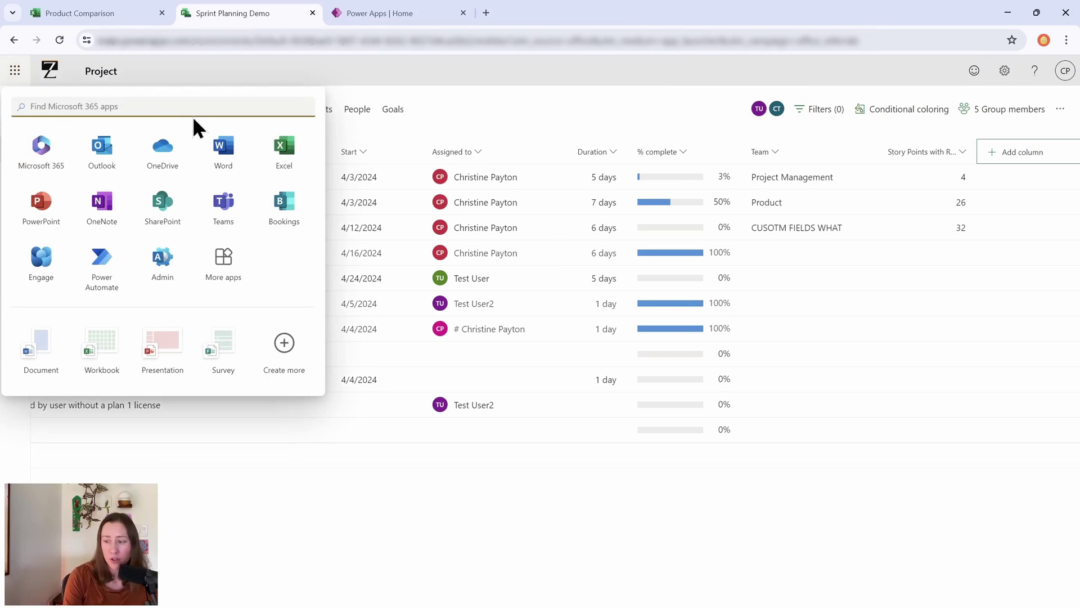
Search the app list for 'po', open Power Apps, and go to its Tables page.
{"action": "left_click", "coordinate": [195, 106]}
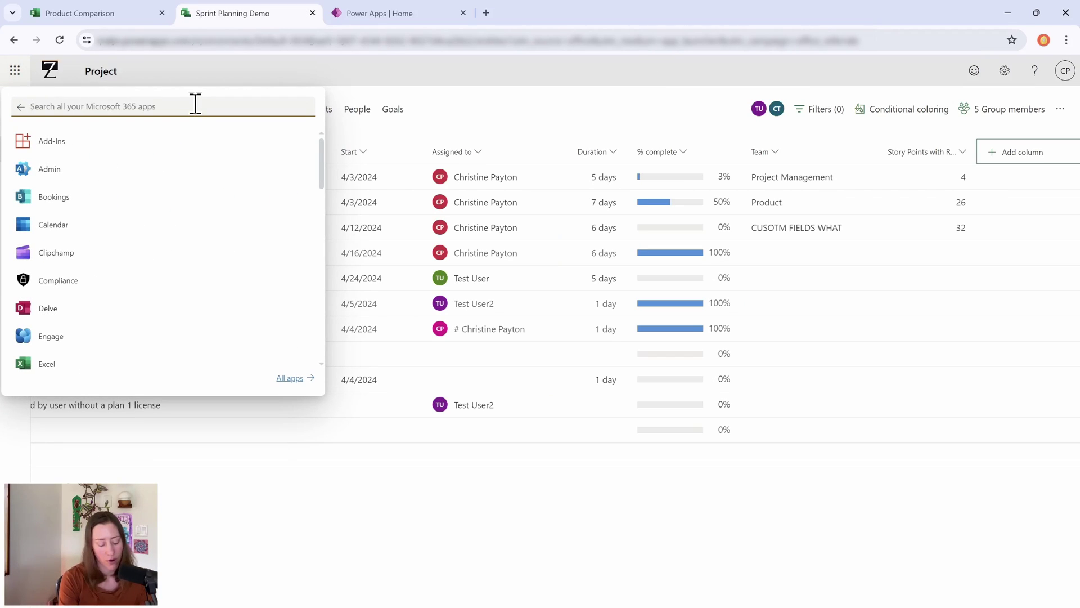
{"action": "type", "text": "po"}
{"action": "left_click", "coordinate": [140, 139]}
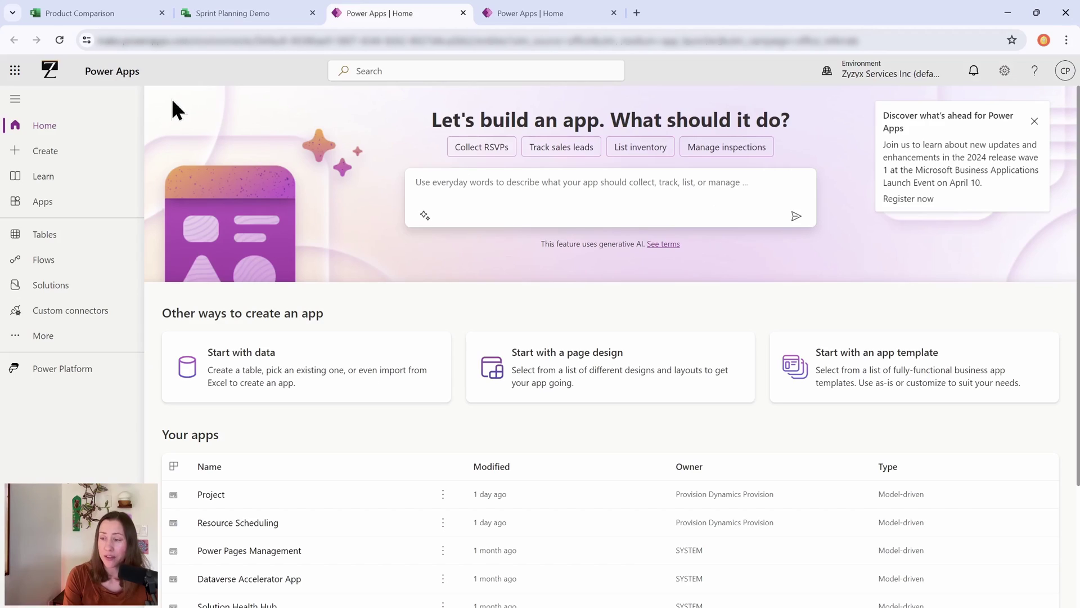
{"action": "left_click", "coordinate": [66, 239]}
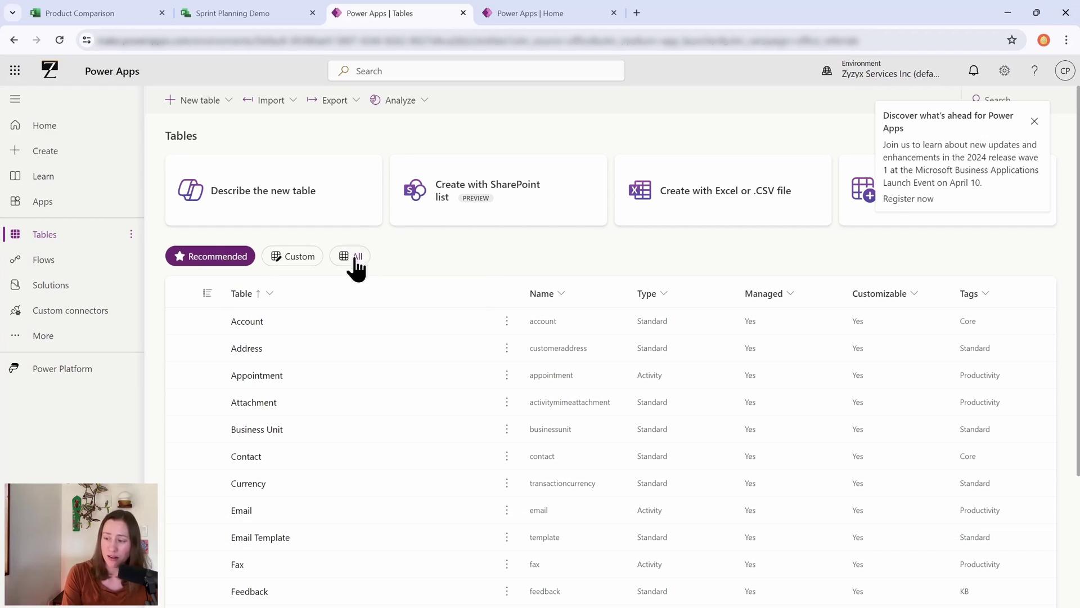
Show all tables and filter table names to those containing 'project'.
{"action": "left_click", "coordinate": [358, 258]}
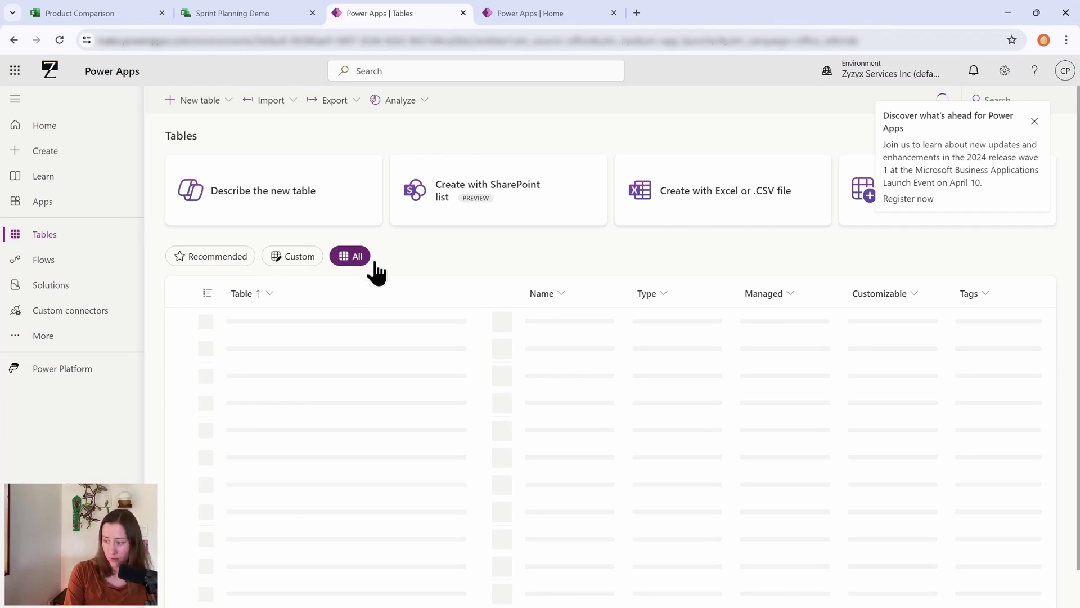
{"action": "left_click", "coordinate": [270, 293]}
{"action": "left_click", "coordinate": [248, 376]}
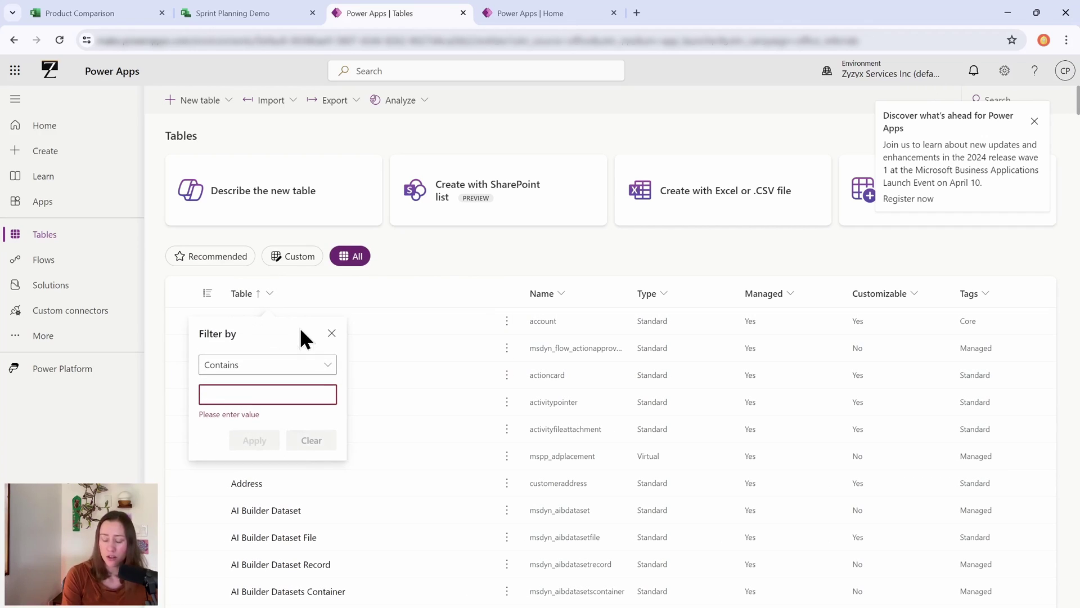
{"action": "type", "text": "project"}
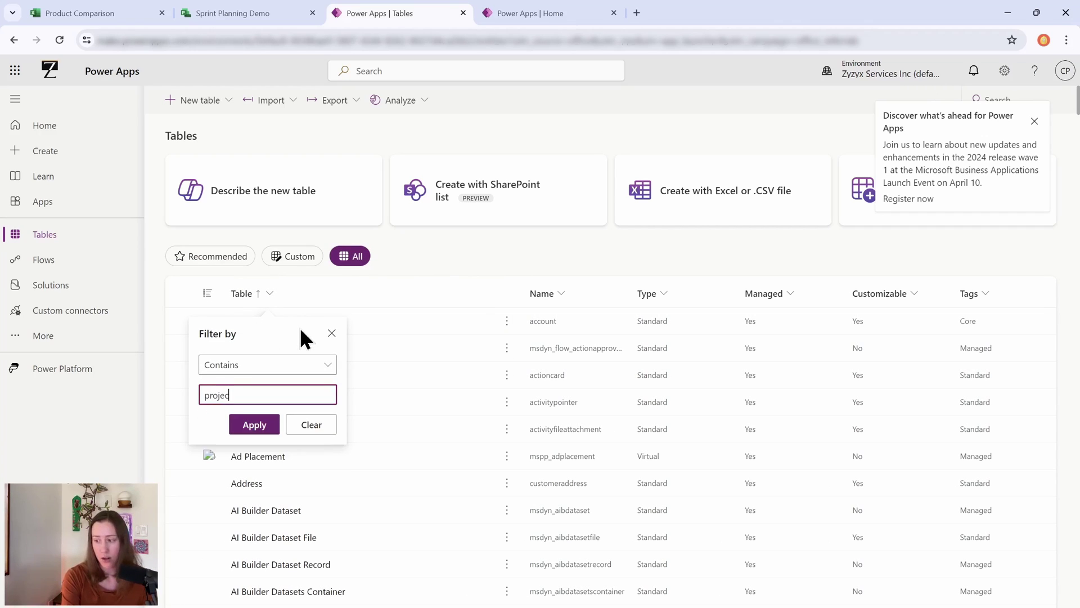
Filter the Power Apps table list to project tables and preview the six Project Checklist records.
{"action": "left_click", "coordinate": [253, 426]}
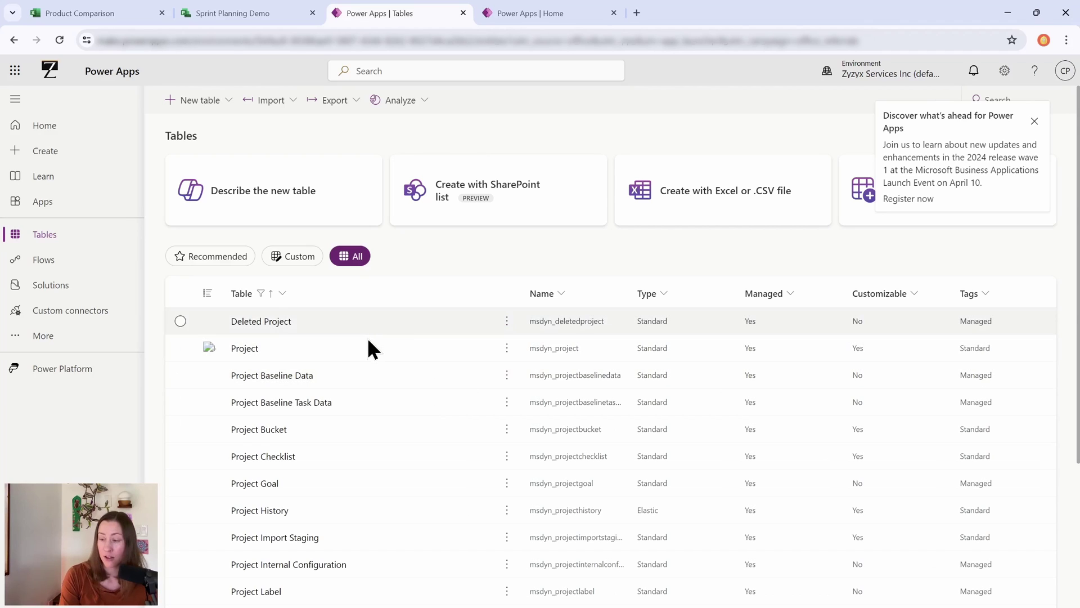
{"action": "scroll", "coordinate": [367, 361], "scroll_direction": "down", "scroll_amount": 1}
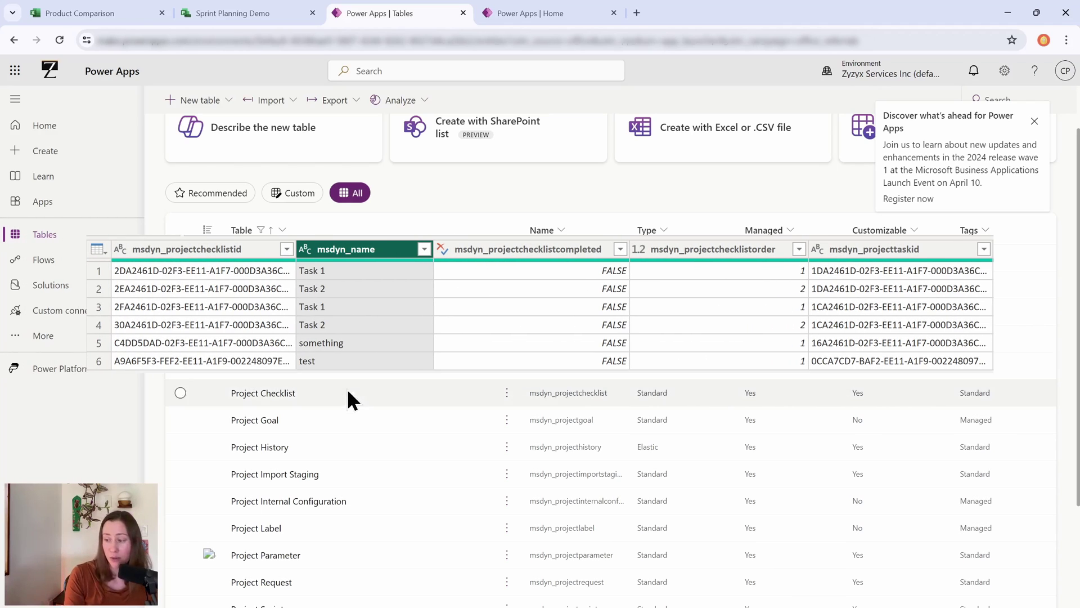
Preview the Project Label records: Project Manager, Meetings, Design and Development, each color-coded.
{"action": "scroll", "coordinate": [347, 388], "scroll_direction": "down", "scroll_amount": 1}
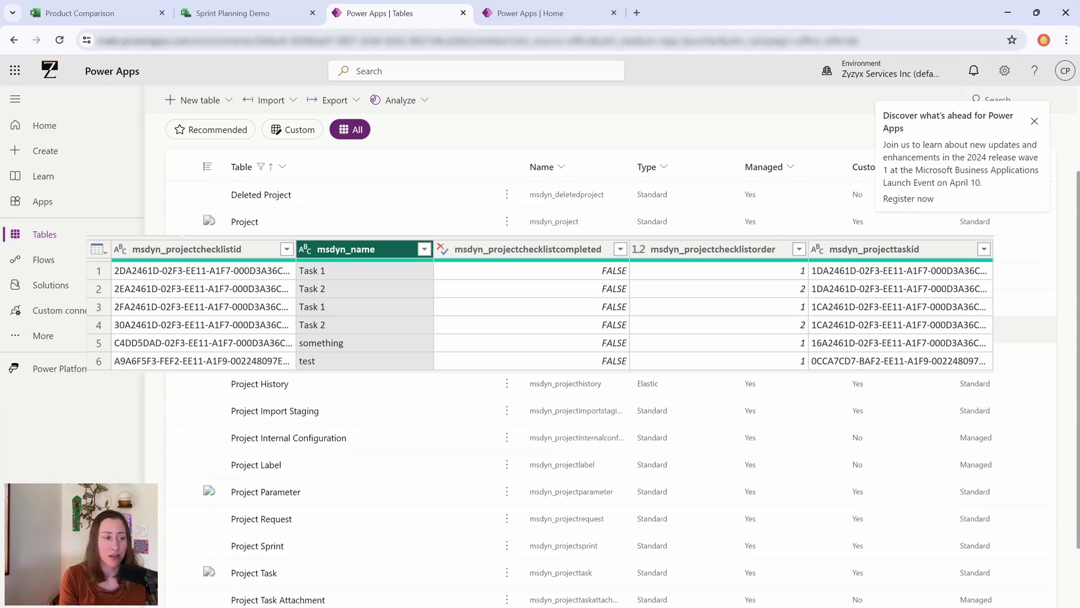
{"action": "scroll", "coordinate": [265, 298], "scroll_direction": "down", "scroll_amount": 1}
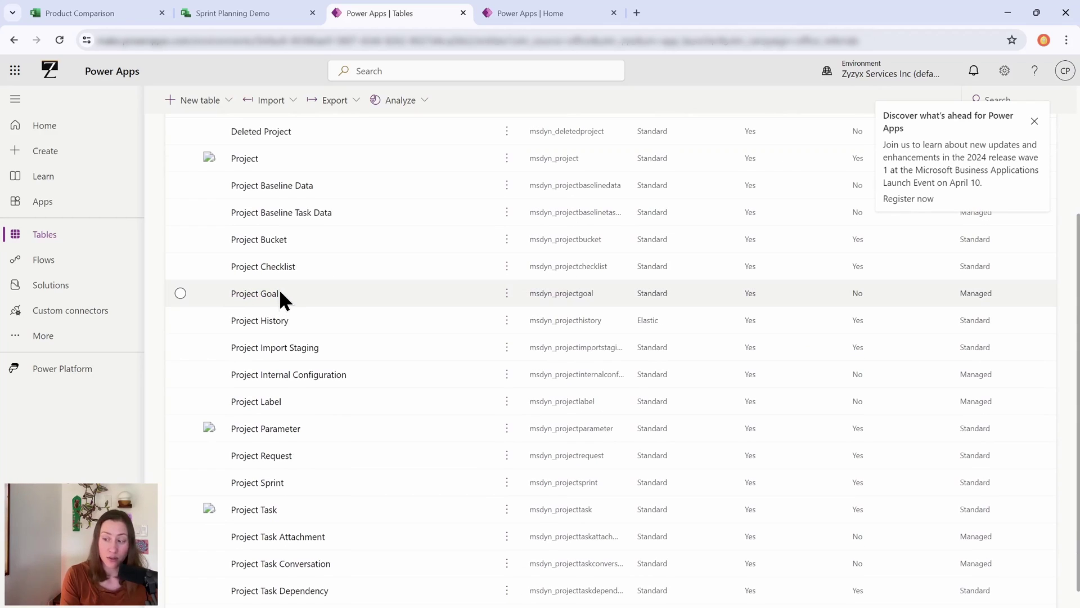
{"action": "scroll", "coordinate": [337, 276], "scroll_direction": "down", "scroll_amount": 1}
{"action": "scroll", "coordinate": [300, 260], "scroll_direction": "down", "scroll_amount": 1}
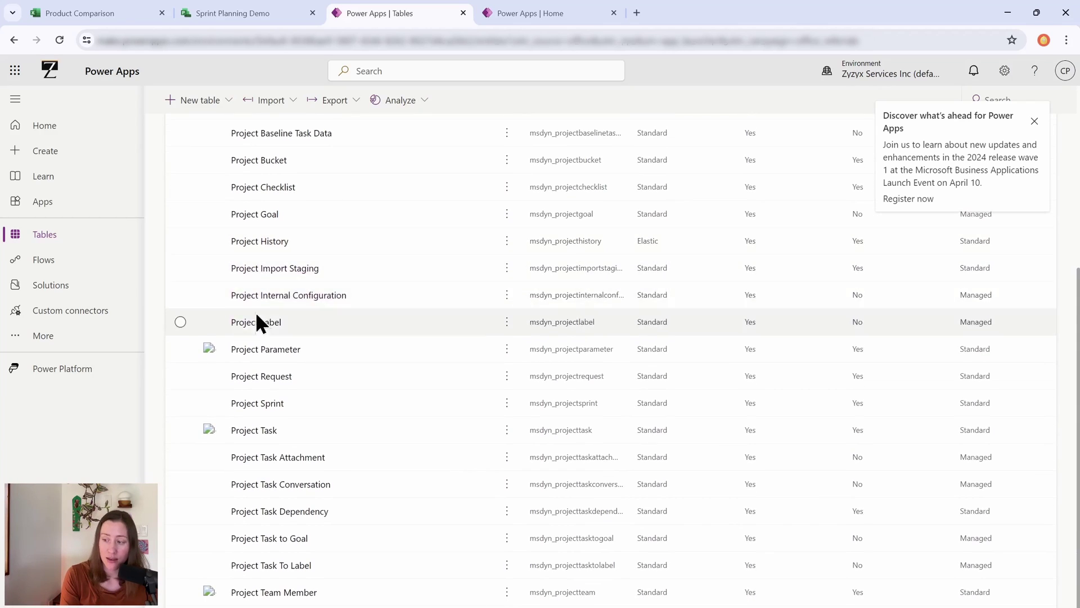
{"action": "mouse_move", "coordinate": [248, 333]}
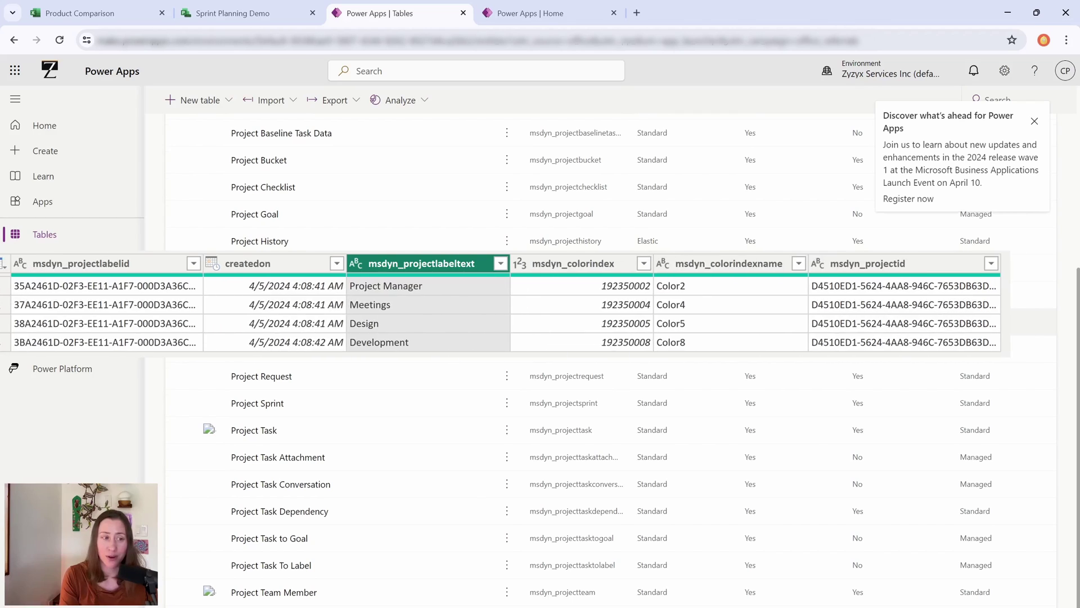